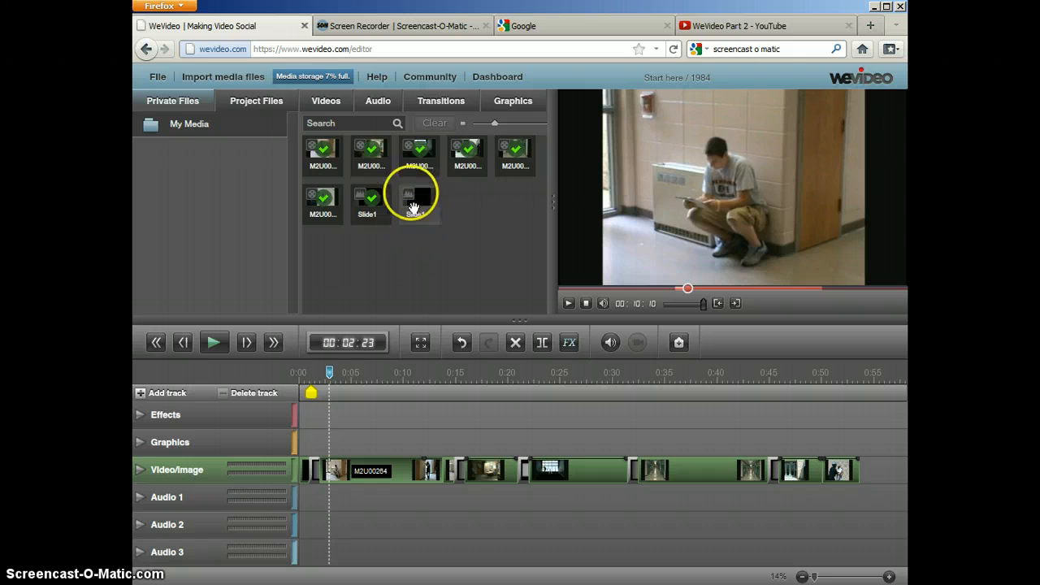
Add the Nightmare track from the Serious, sad, worried music collection to Audio 2, starting at the beginning of the timeline.
{"action": "left_click", "coordinate": [379, 100]}
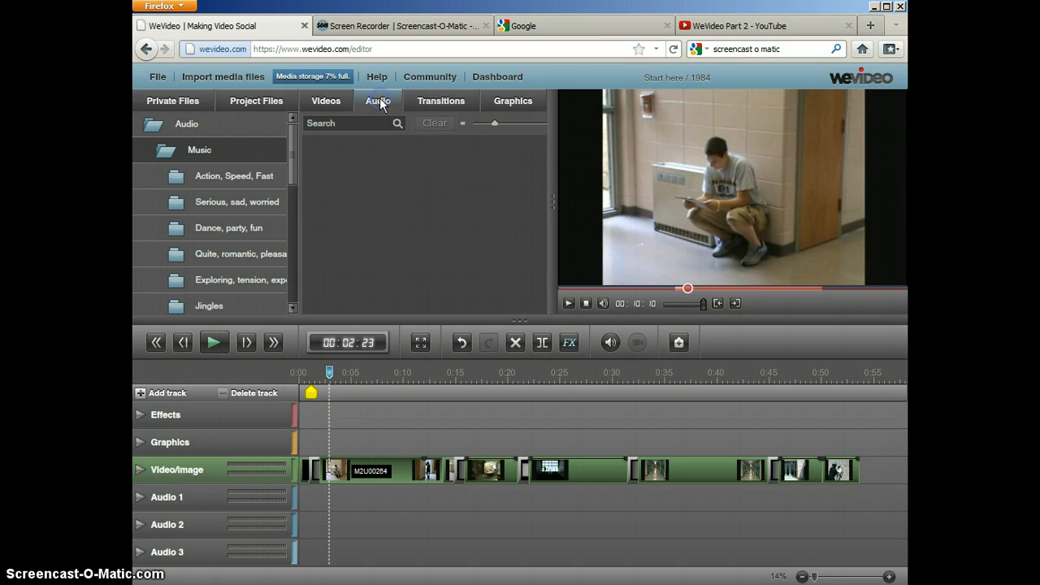
{"action": "left_click", "coordinate": [237, 177]}
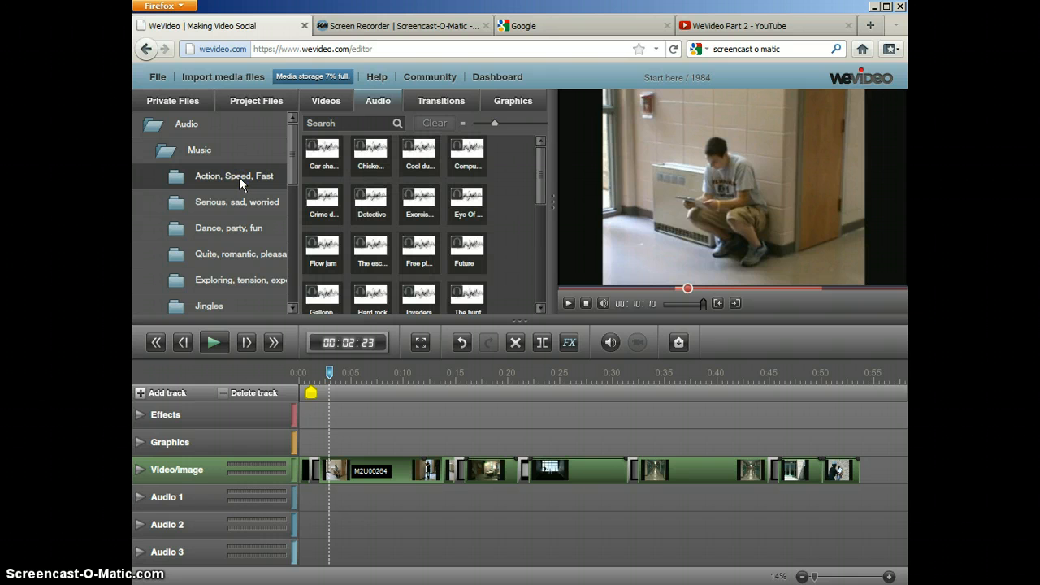
{"action": "left_click", "coordinate": [238, 202]}
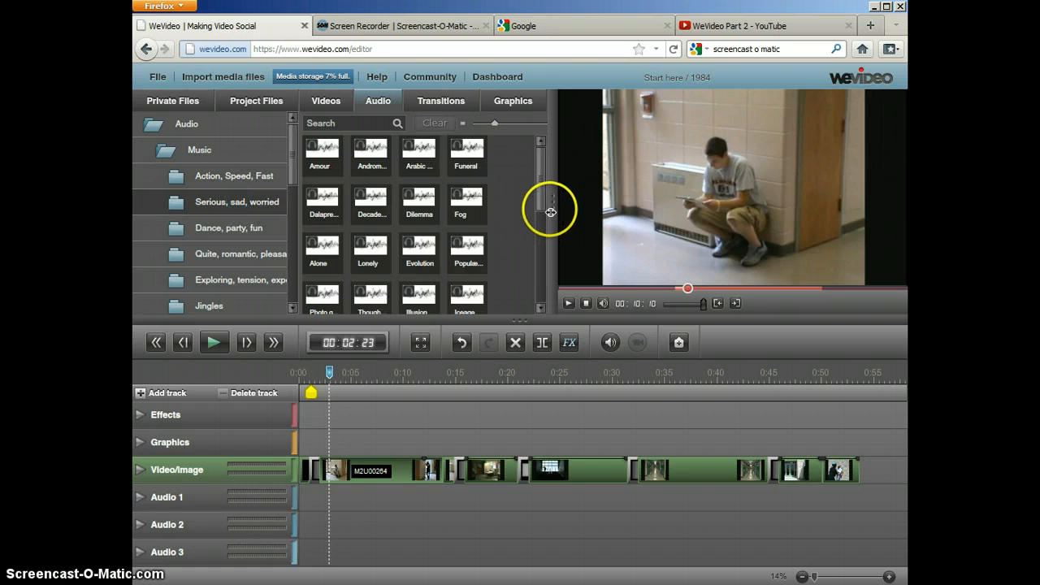
{"action": "left_click_drag", "start_coordinate": [542, 205], "coordinate": [542, 260]}
{"action": "left_click", "coordinate": [470, 184]}
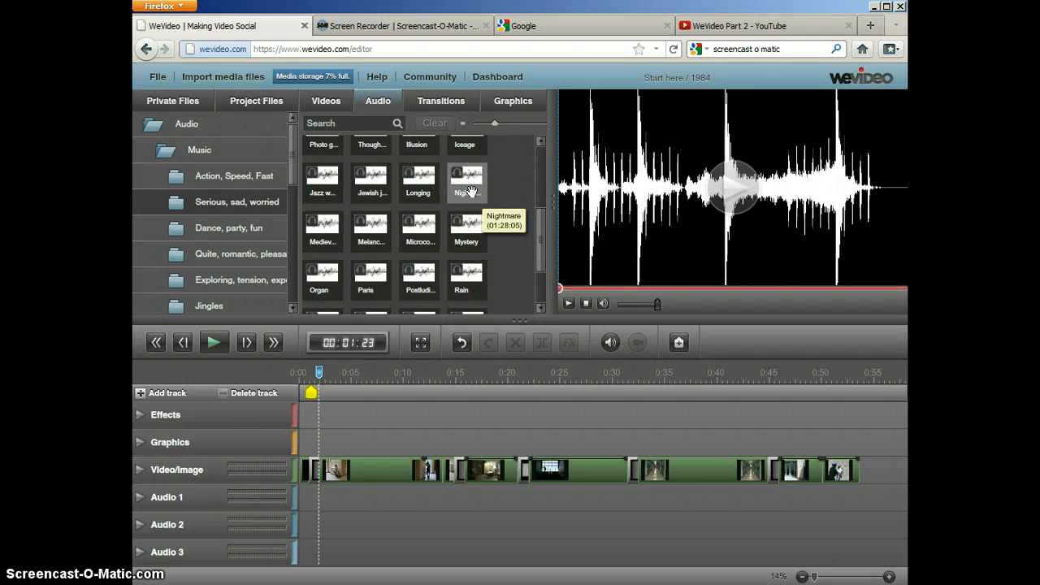
{"action": "left_click", "coordinate": [469, 191]}
{"action": "left_click_drag", "start_coordinate": [469, 191], "coordinate": [327, 525]}
{"action": "left_click_drag", "start_coordinate": [431, 530], "coordinate": [372, 531]}
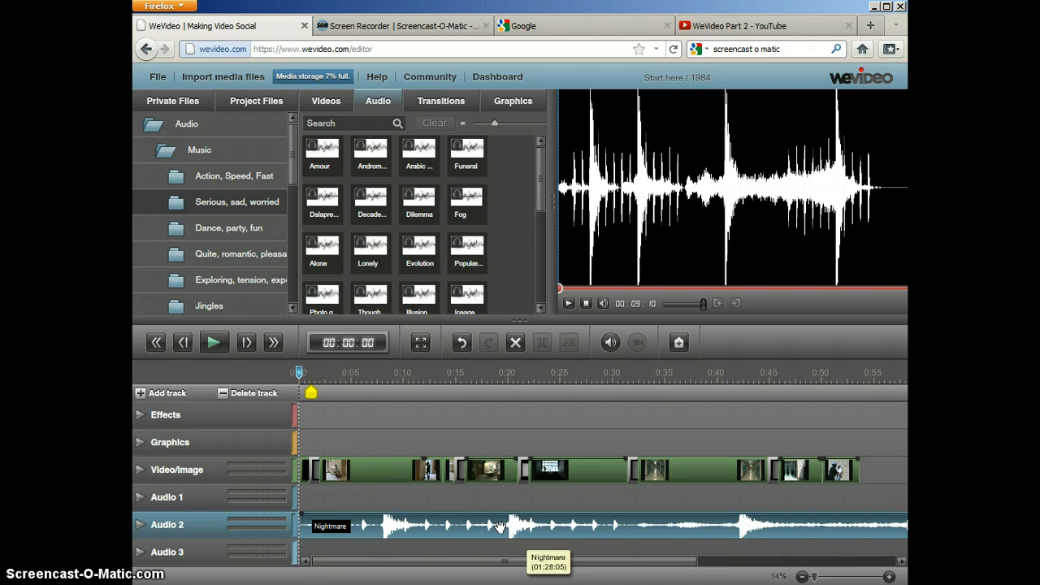
{"action": "left_click", "coordinate": [302, 545]}
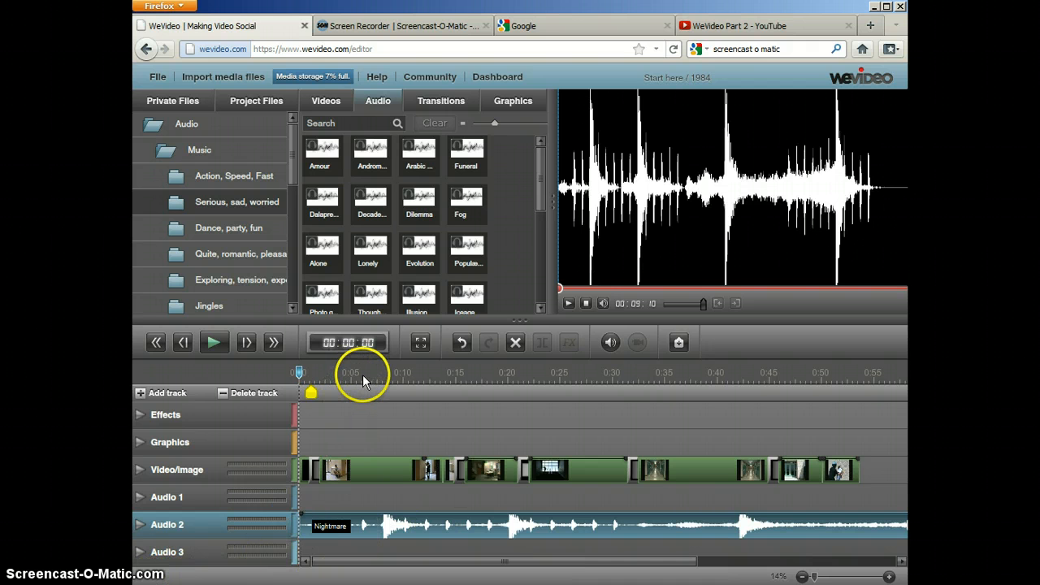
Place two consecutive copies of the Siren sound effect on Audio 1, at about 0:05 and 0:33.
{"action": "left_click", "coordinate": [179, 156]}
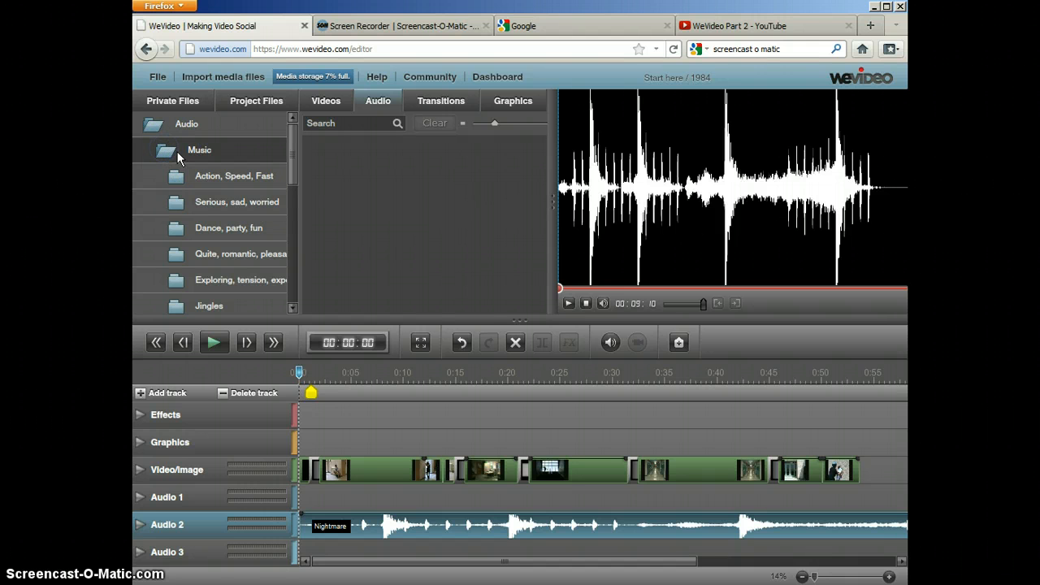
{"action": "left_click", "coordinate": [169, 157]}
{"action": "left_click", "coordinate": [207, 176]}
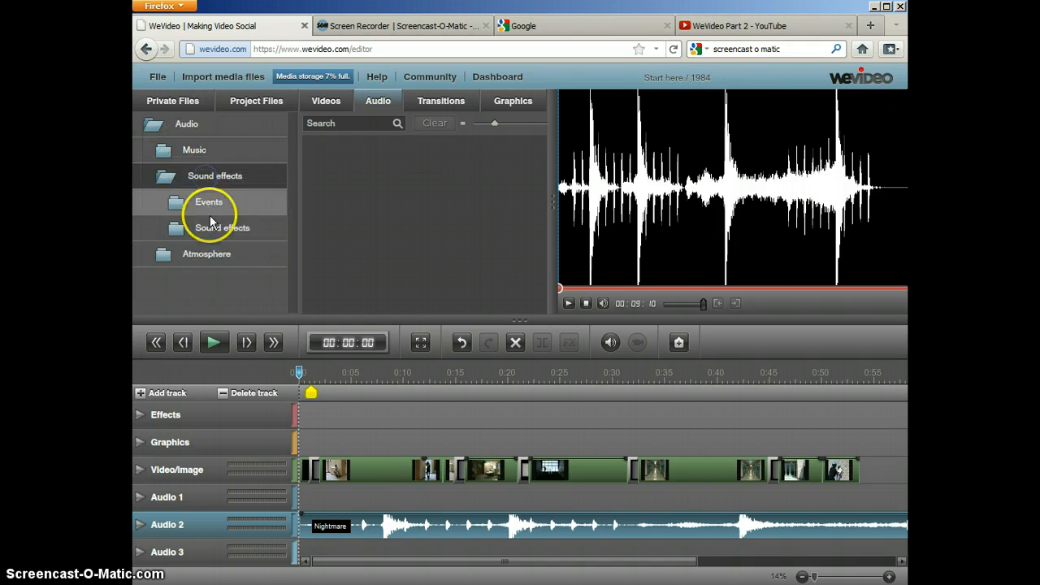
{"action": "left_click", "coordinate": [218, 232]}
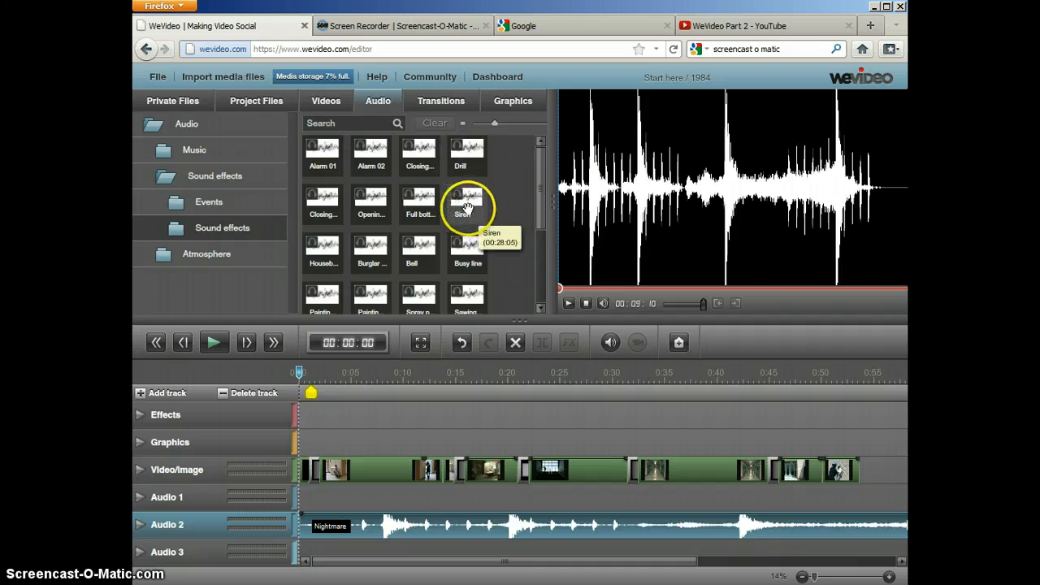
{"action": "left_click_drag", "start_coordinate": [465, 205], "coordinate": [350, 499]}
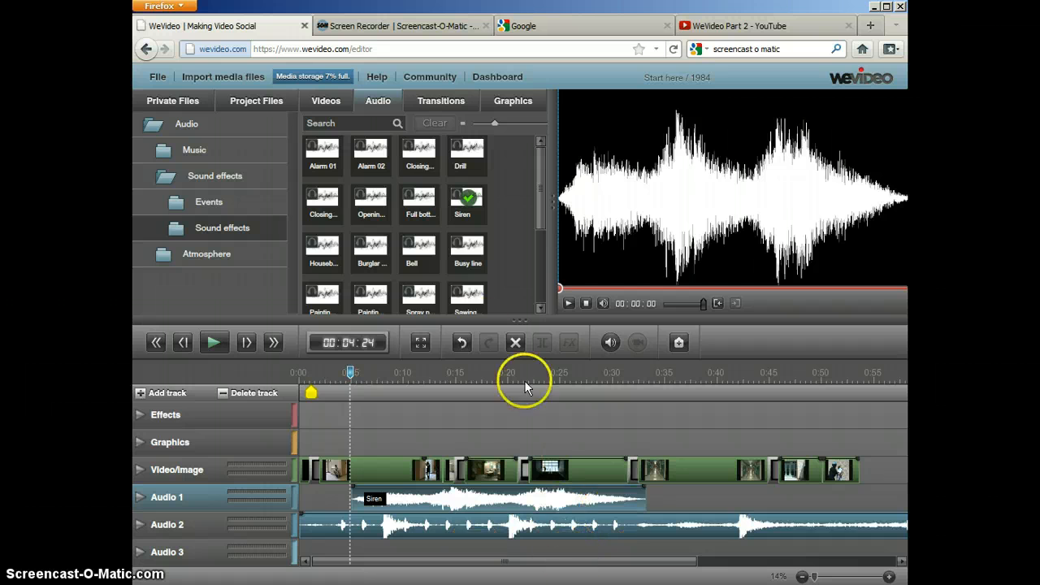
{"action": "left_click_drag", "start_coordinate": [470, 200], "coordinate": [675, 495]}
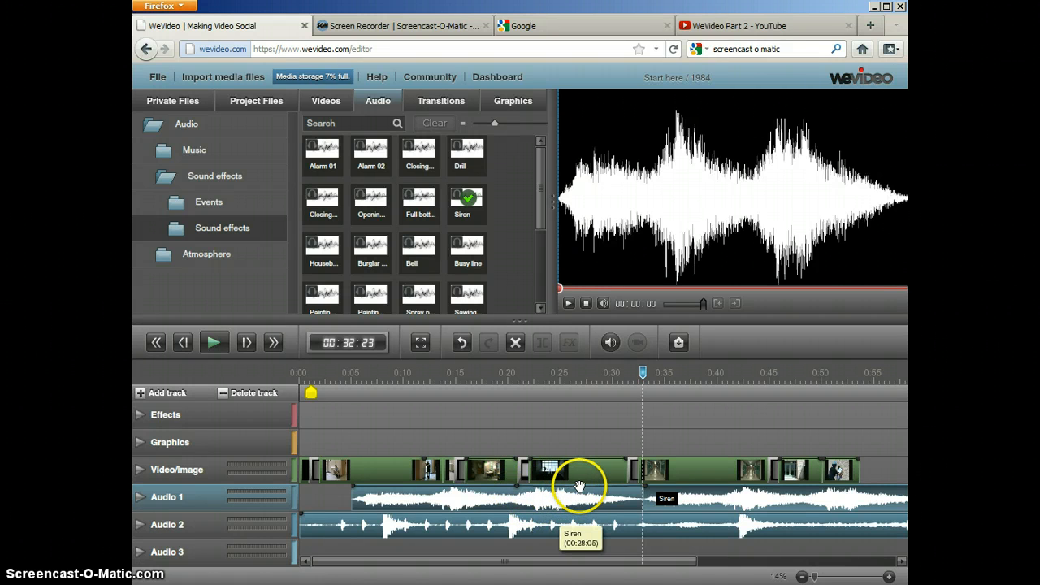
Lower the volume in the middle of the first Siren clip with volume points at about 0:21 and 0:27.
{"action": "left_click", "coordinate": [519, 494]}
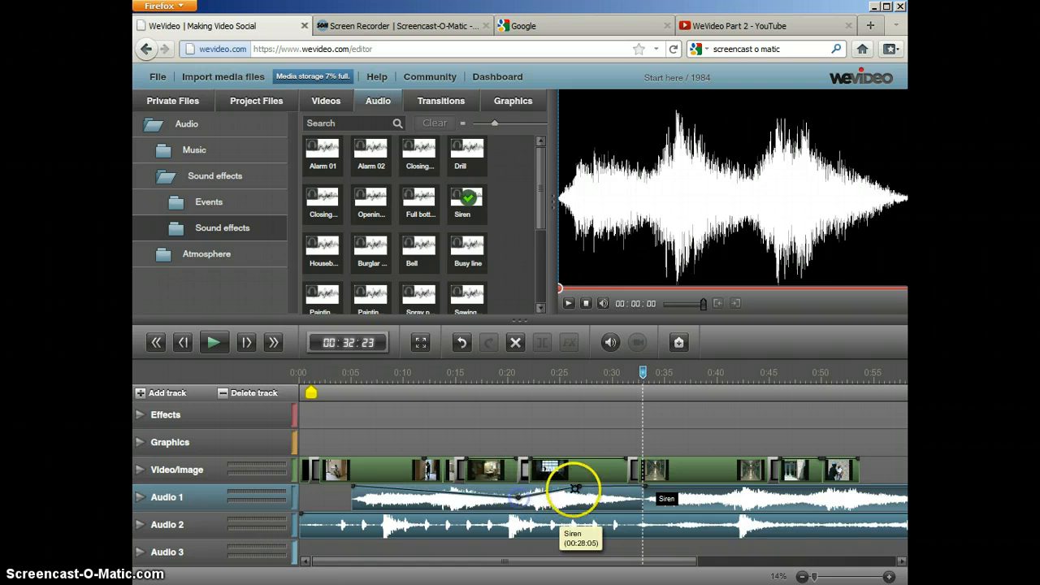
{"action": "left_click_drag", "start_coordinate": [580, 488], "coordinate": [580, 496]}
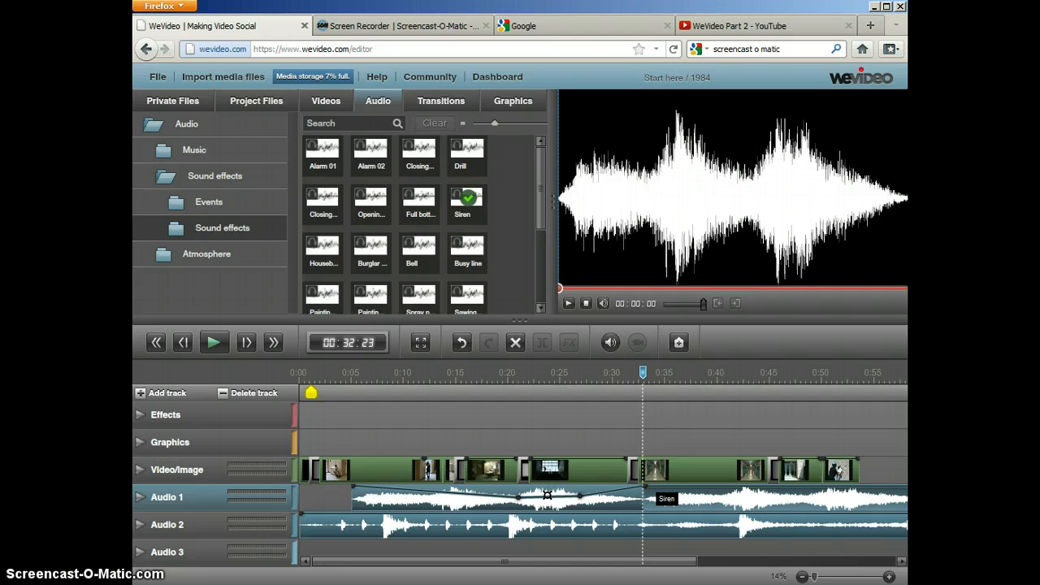
{"action": "left_click", "coordinate": [544, 498]}
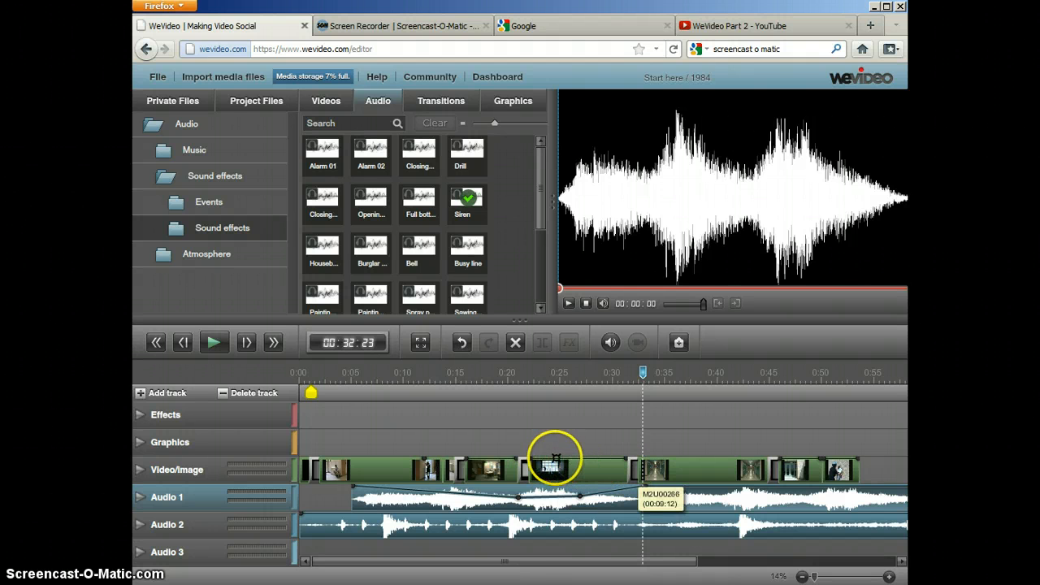
Locate the moment around 0:19 in the classroom clip and lower the clip's own volume toward about 0:20.
{"action": "left_click", "coordinate": [500, 469]}
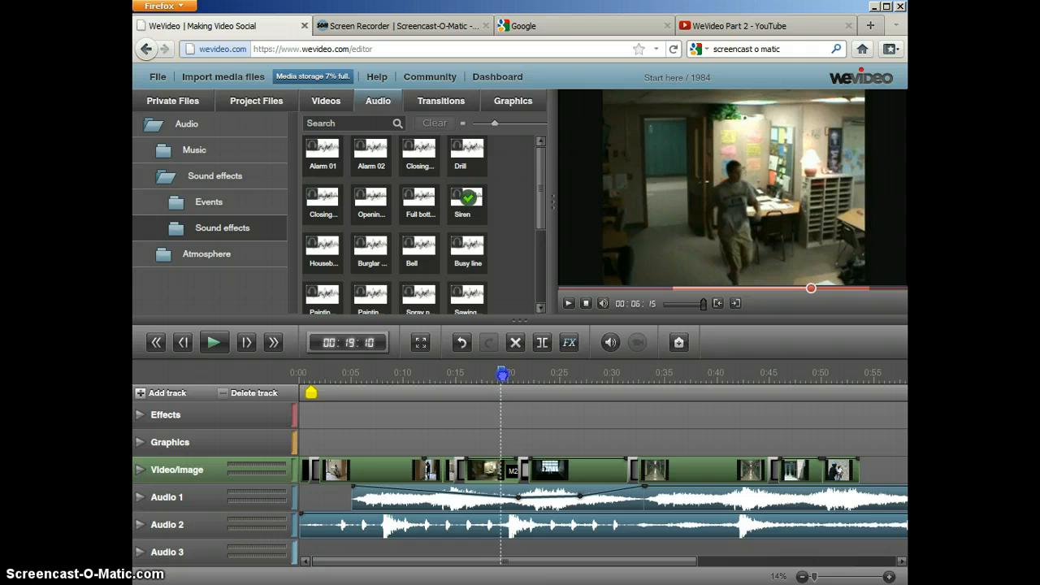
{"action": "left_click_drag", "start_coordinate": [502, 373], "coordinate": [512, 375]}
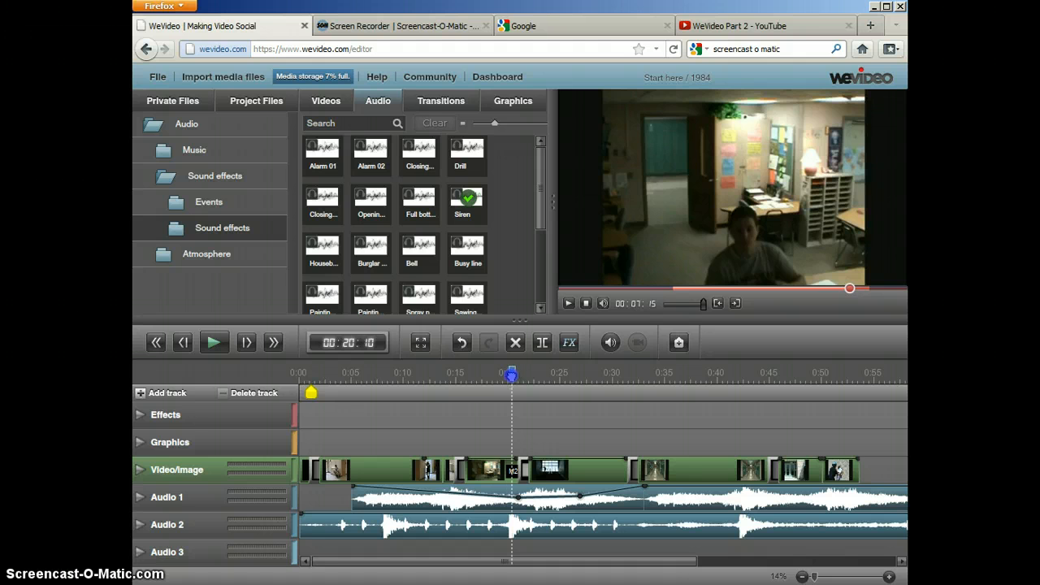
{"action": "left_click_drag", "start_coordinate": [511, 375], "coordinate": [507, 374]}
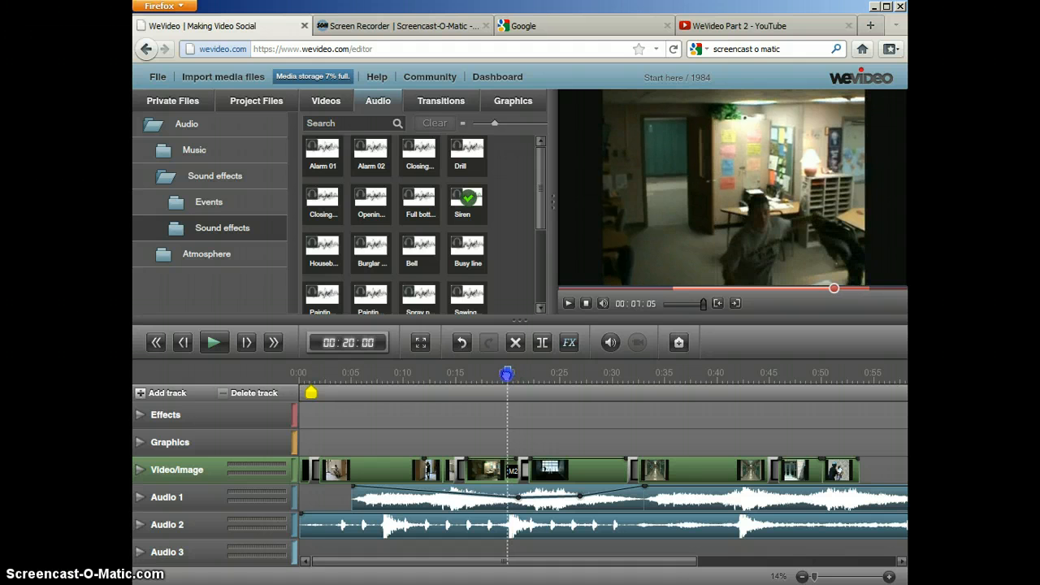
{"action": "left_click_drag", "start_coordinate": [507, 373], "coordinate": [503, 374]}
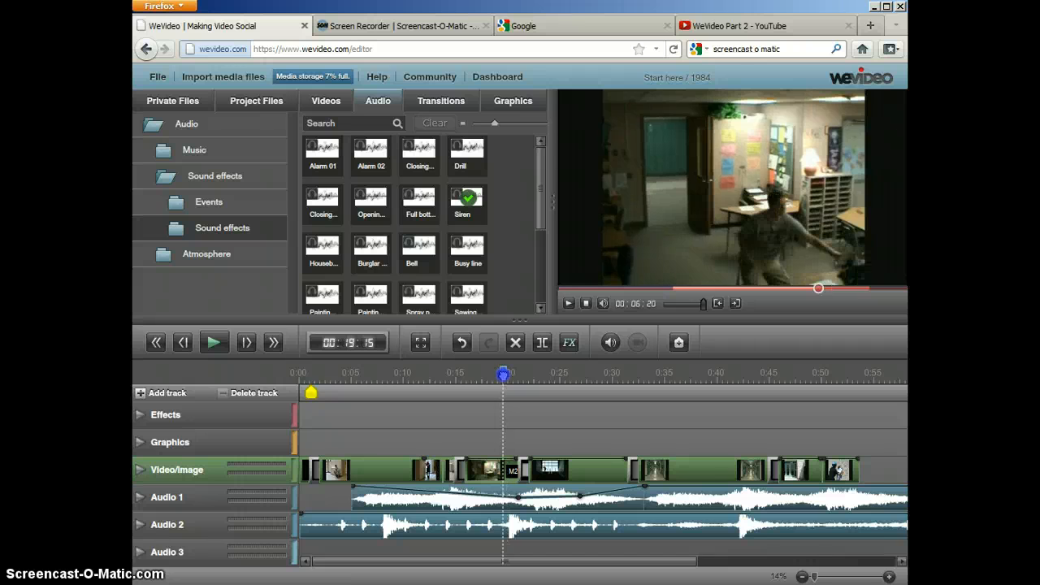
{"action": "left_click", "coordinate": [515, 459]}
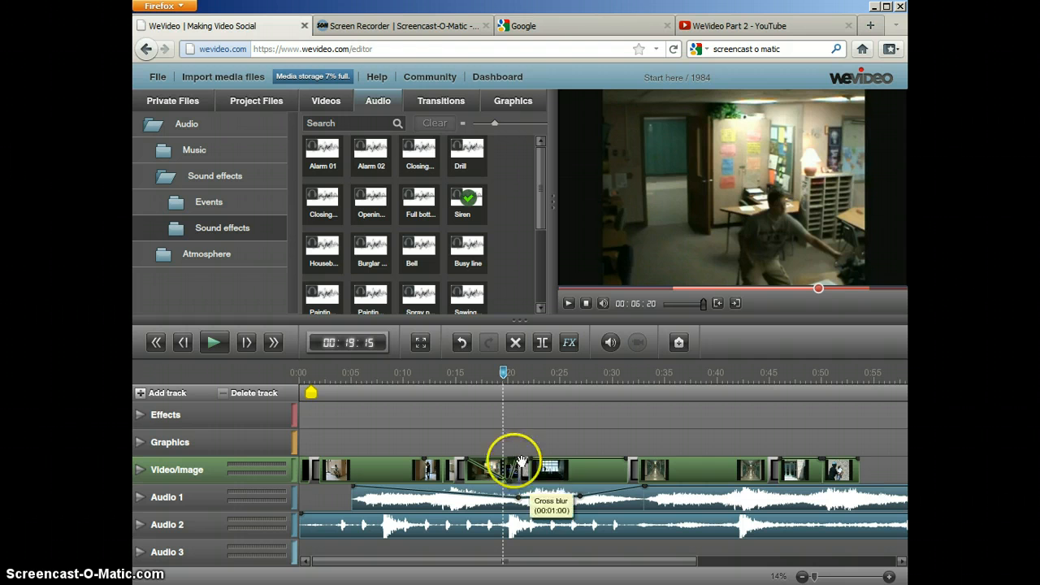
{"action": "left_click", "coordinate": [516, 460]}
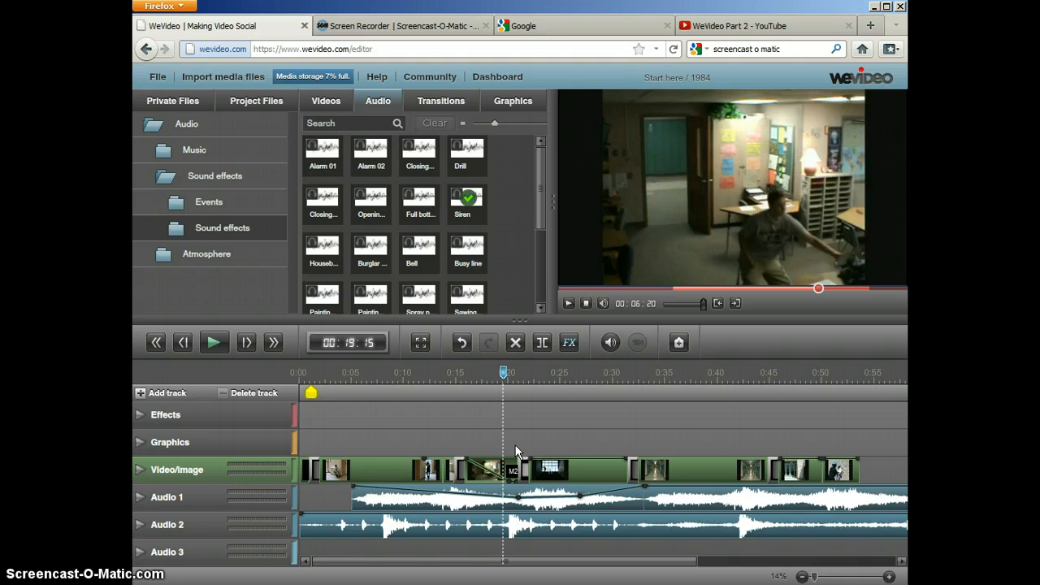
{"action": "left_click", "coordinate": [374, 500]}
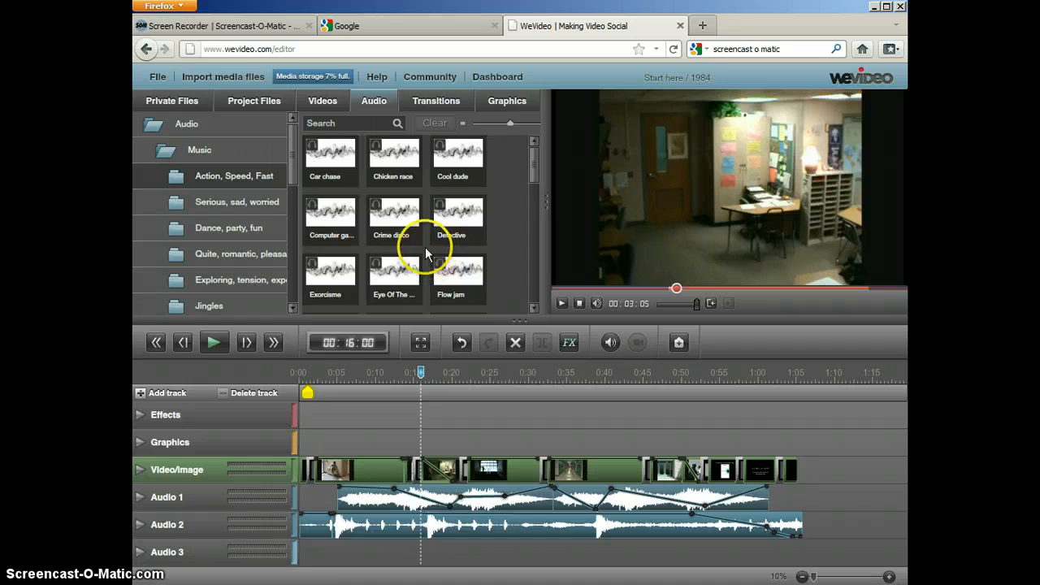
Add the Bad screen effect to the Graphics track above the classroom clip at about 0:16 and preview it at about 0:18.
{"action": "left_click", "coordinate": [502, 106]}
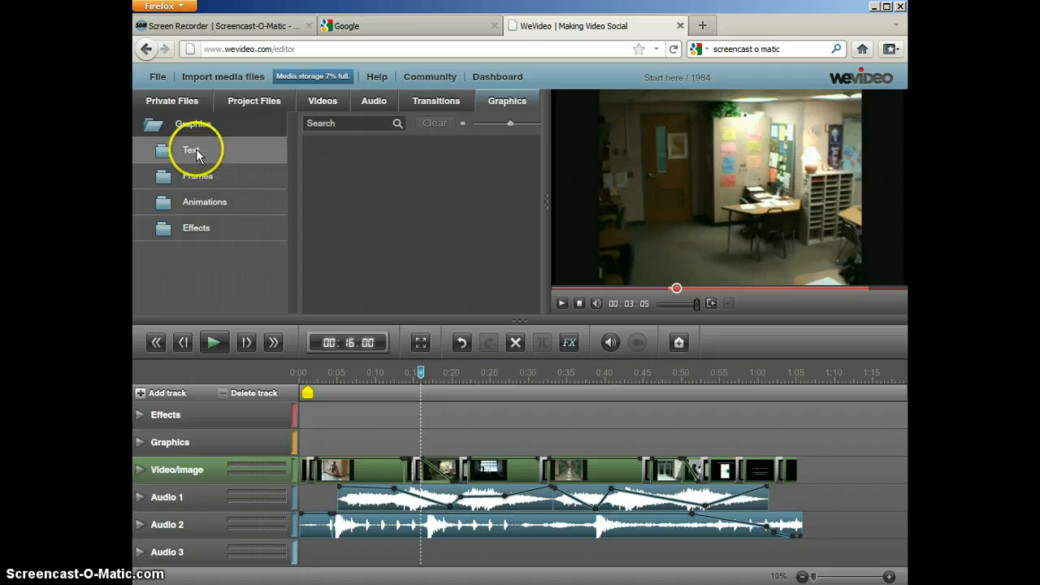
{"action": "left_click", "coordinate": [199, 202]}
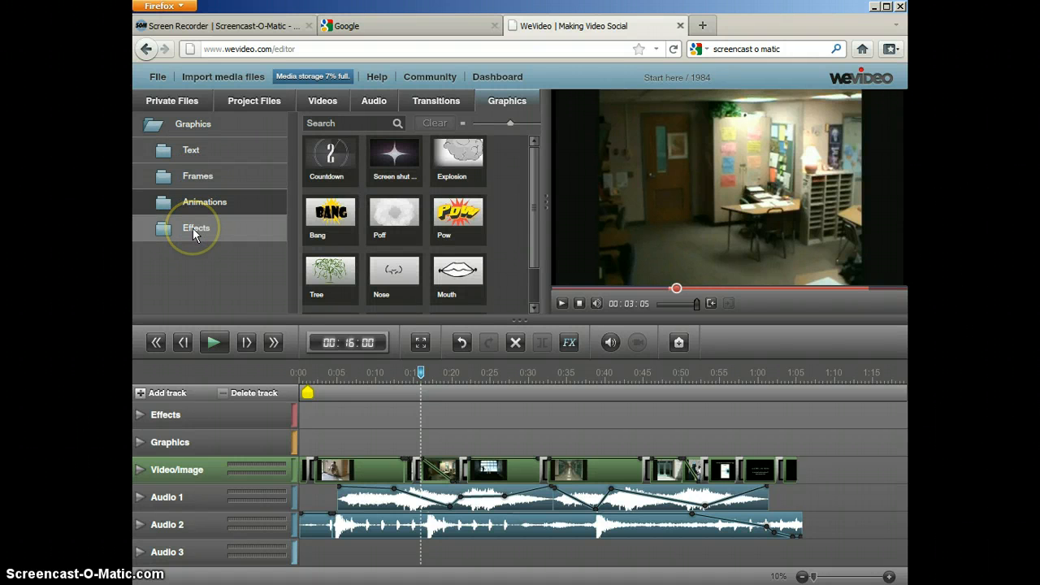
{"action": "left_click", "coordinate": [192, 228]}
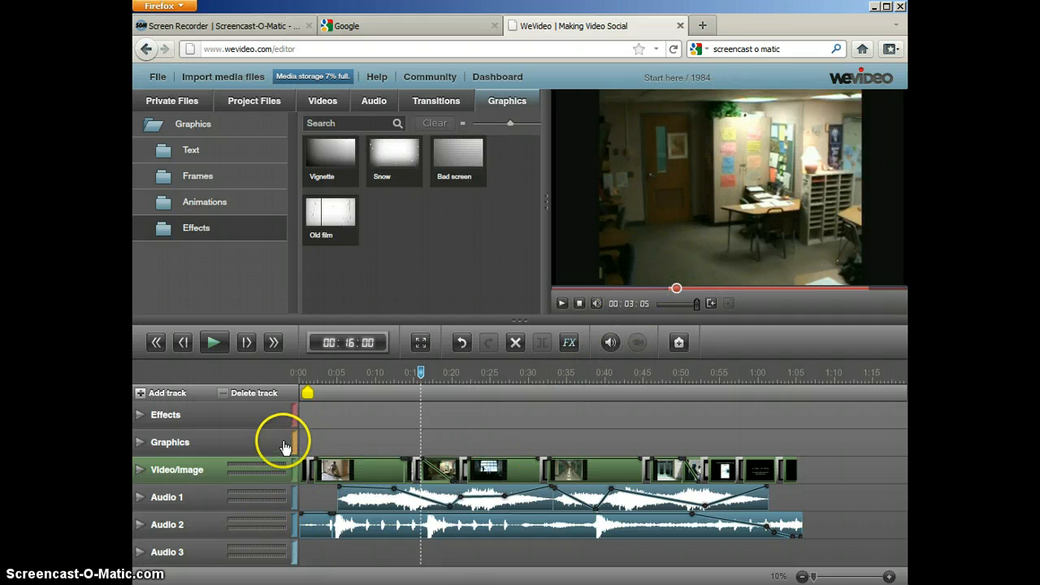
{"action": "left_click", "coordinate": [455, 161]}
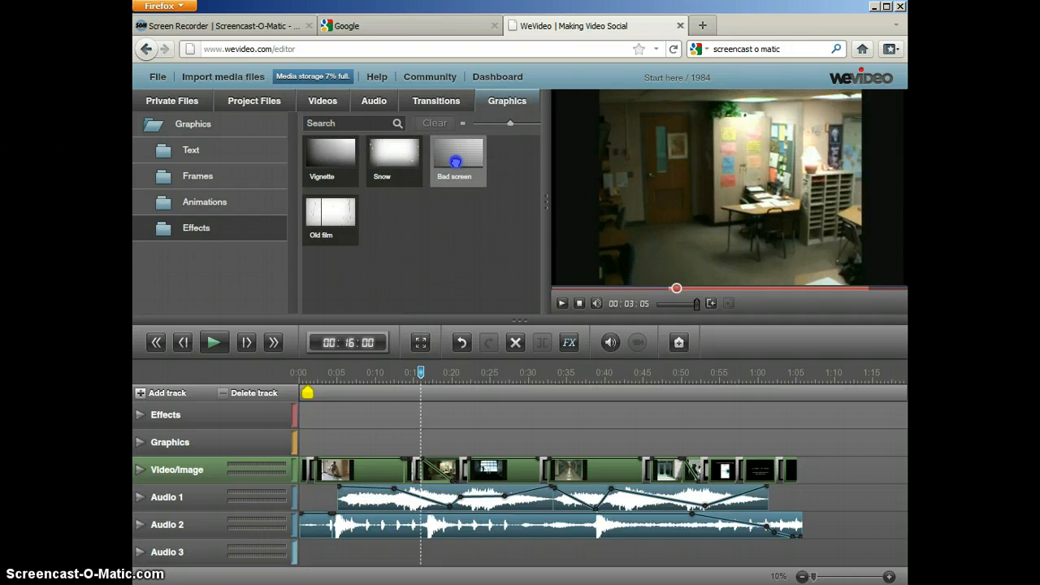
{"action": "left_click_drag", "start_coordinate": [455, 163], "coordinate": [439, 445]}
{"action": "left_click", "coordinate": [439, 374]}
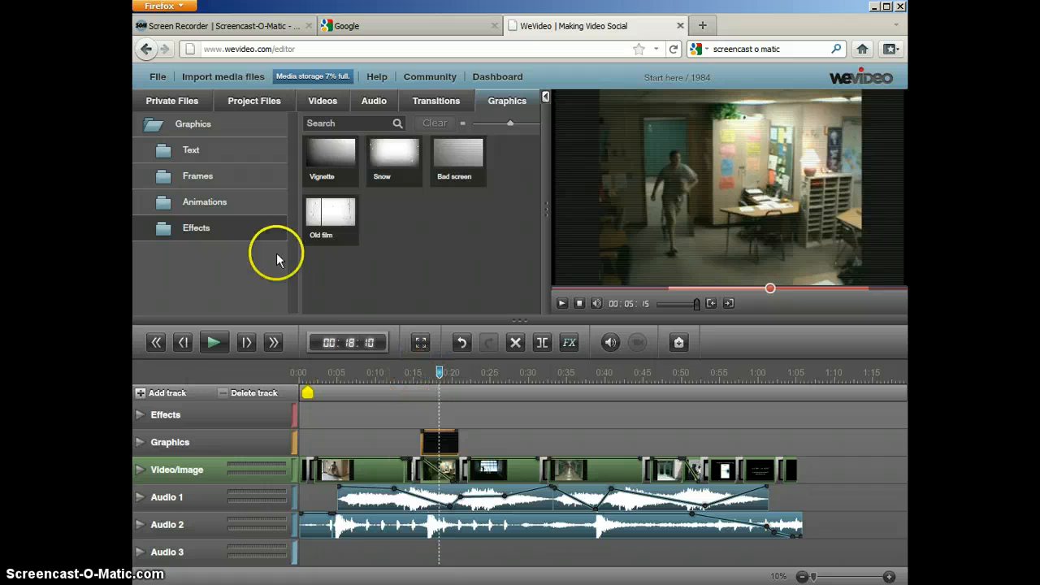
Add the Viewfinder frame to the Effects track at about 0:16, above the Bad screen effect, and preview it at about 0:18.
{"action": "left_click", "coordinate": [200, 179]}
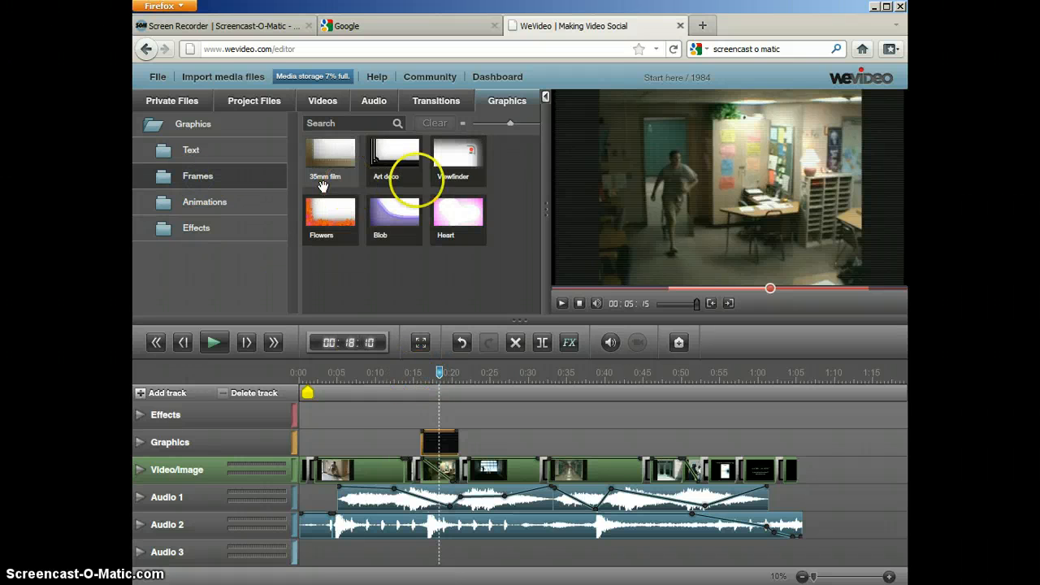
{"action": "left_click", "coordinate": [465, 159]}
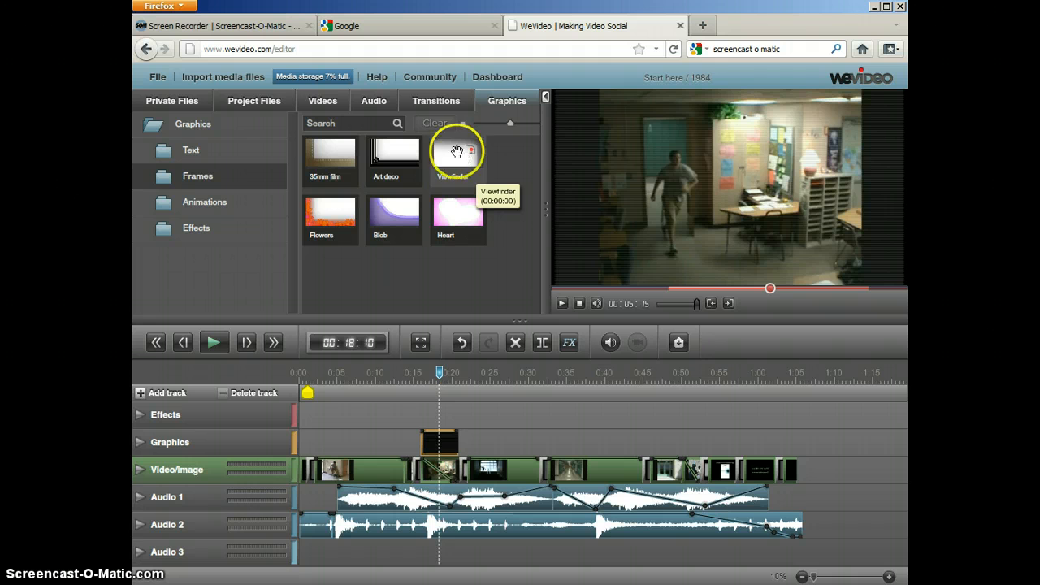
{"action": "left_click_drag", "start_coordinate": [465, 159], "coordinate": [449, 408]}
{"action": "left_click", "coordinate": [438, 374]}
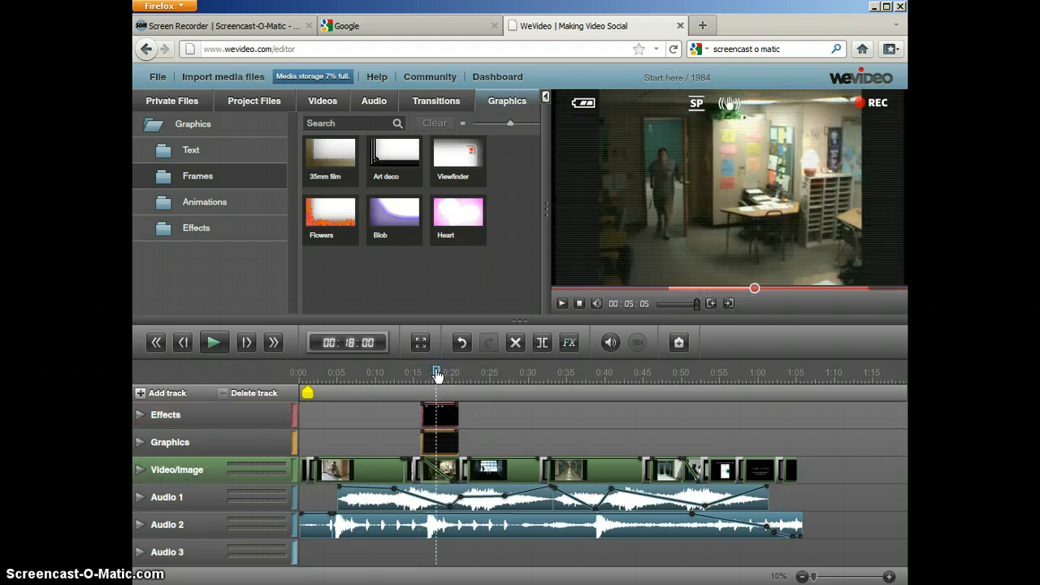
{"action": "left_click", "coordinate": [437, 377]}
Play the movie from about 0:14 through the classroom clip to review the overlaid graphics, stopping just past their end.
{"action": "left_click", "coordinate": [411, 373]}
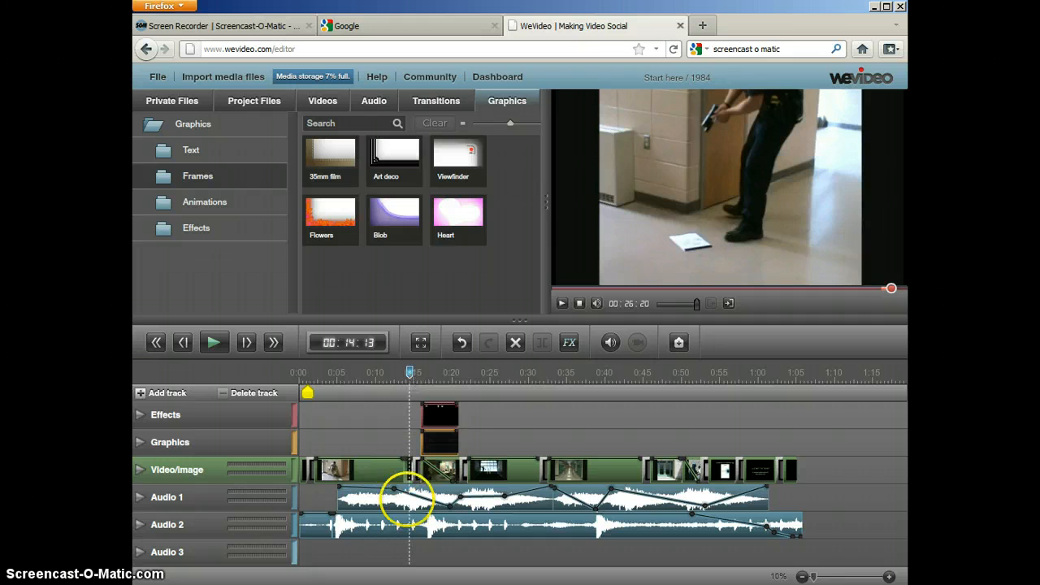
{"action": "left_click", "coordinate": [213, 345]}
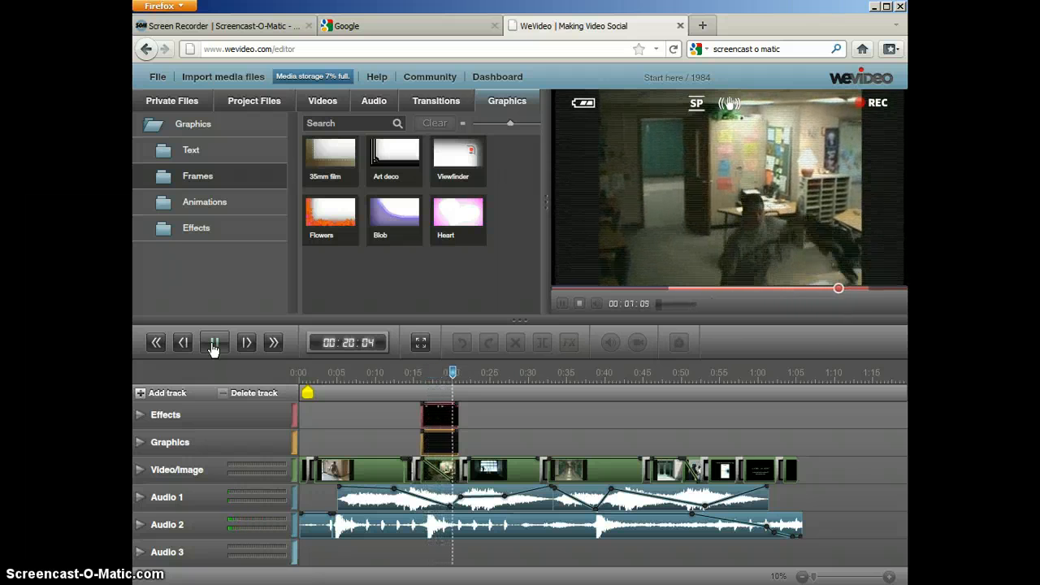
{"action": "left_click", "coordinate": [214, 345]}
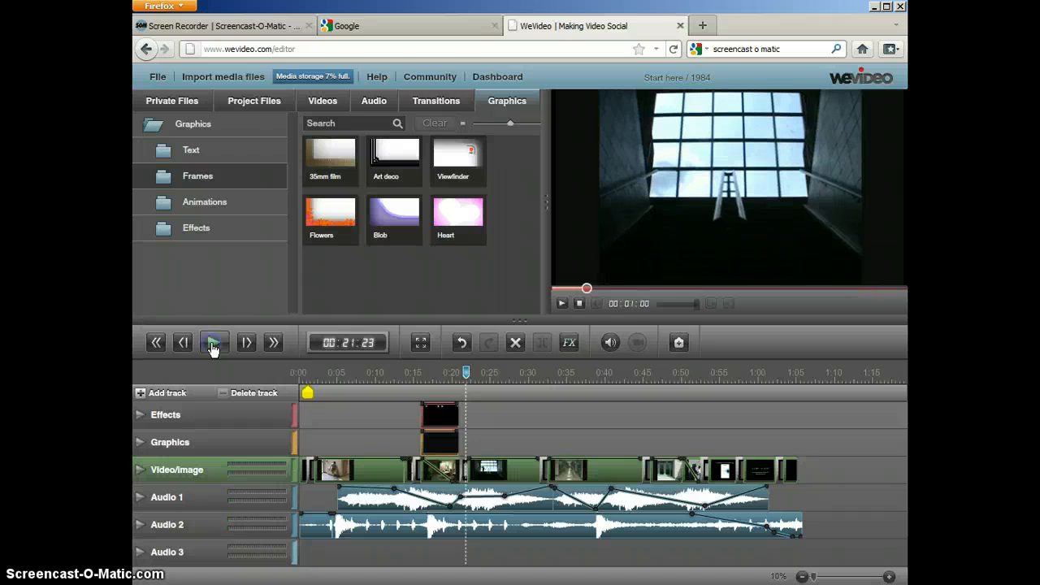